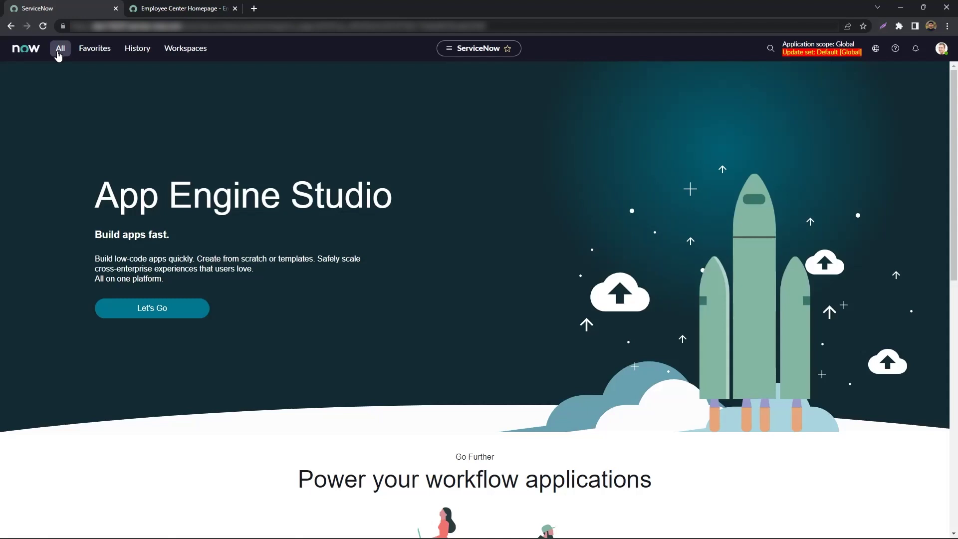
Open the All navigator on the ServiceNow platform tab
left_click(59, 50)
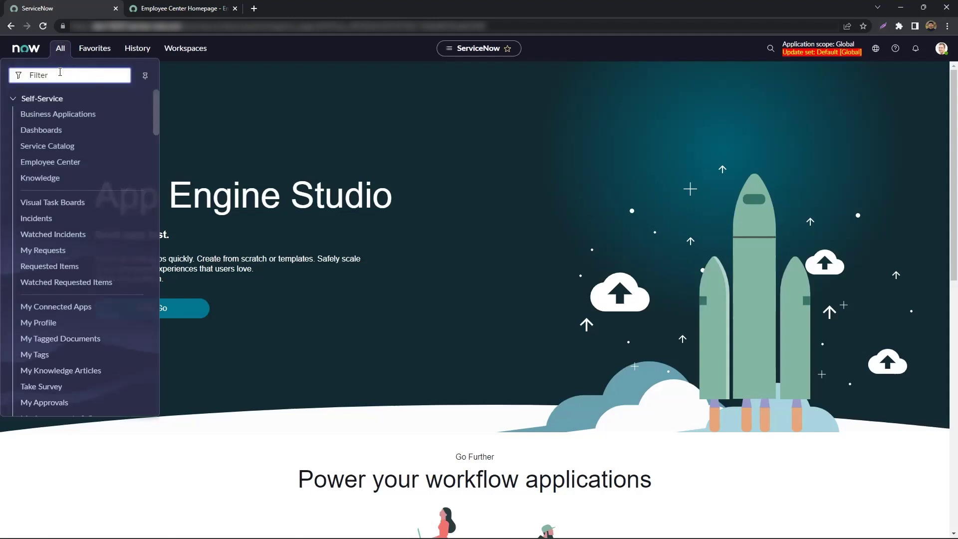
Filter the navigator for 'quick links' to reach the empty Quick Links list
type("quick links")
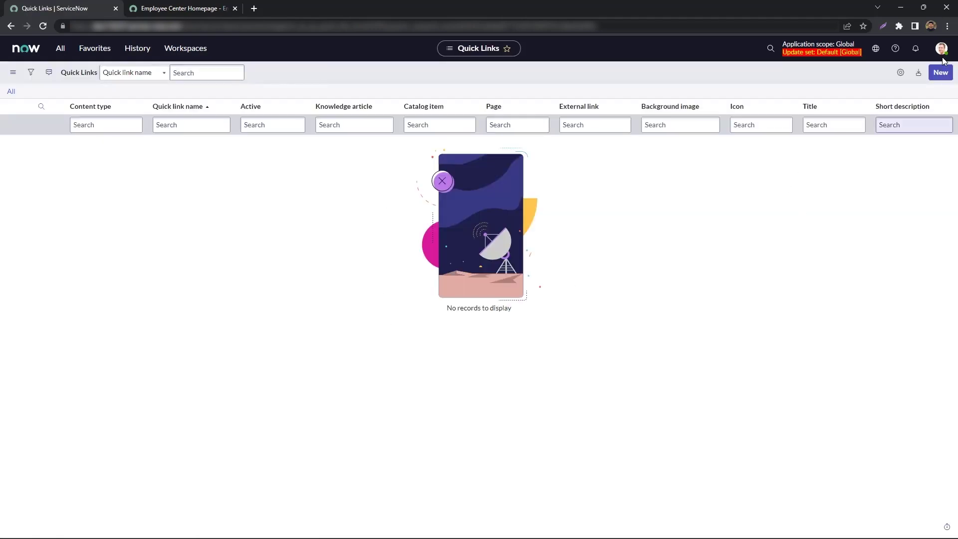
Start a new quick link of content type Catalog item pointing to Create Incident
left_click(941, 75)
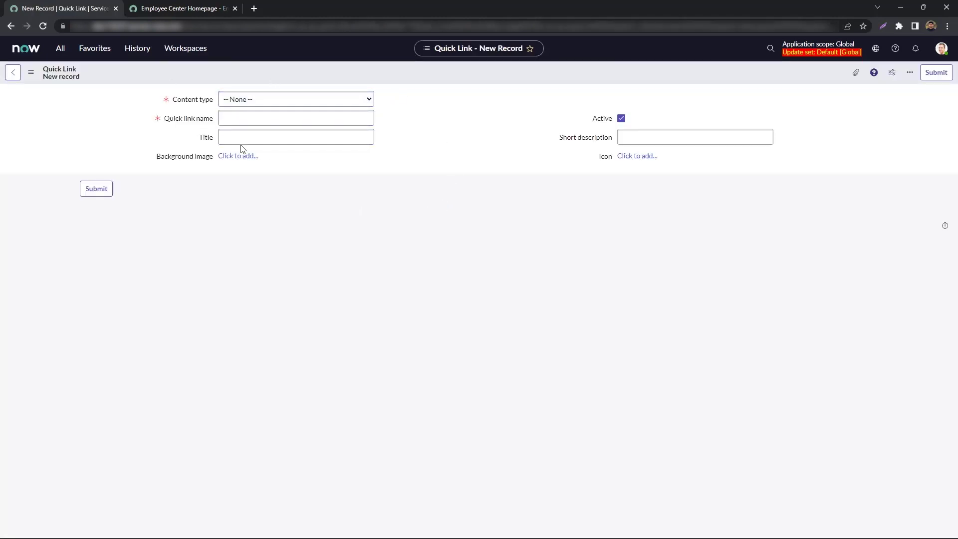
left_click(172, 100)
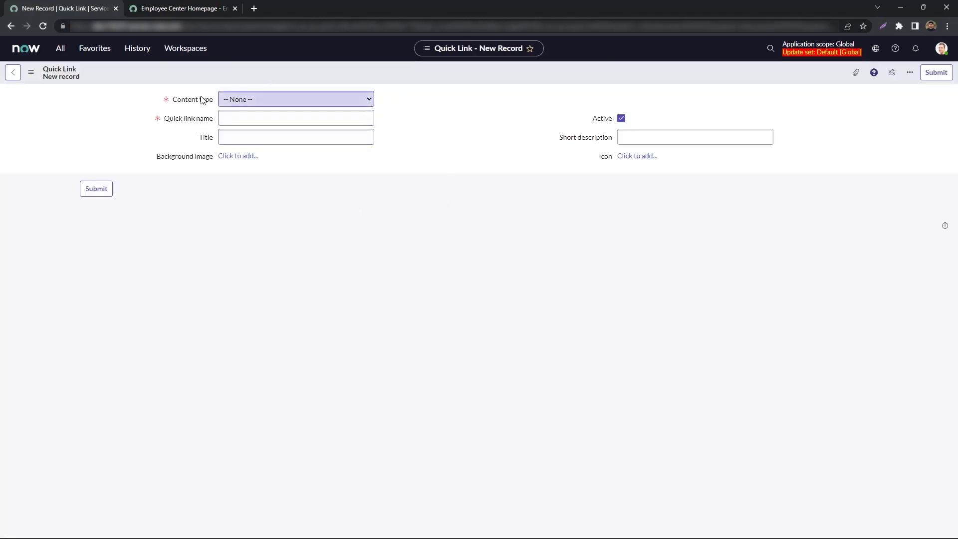
left_click(240, 100)
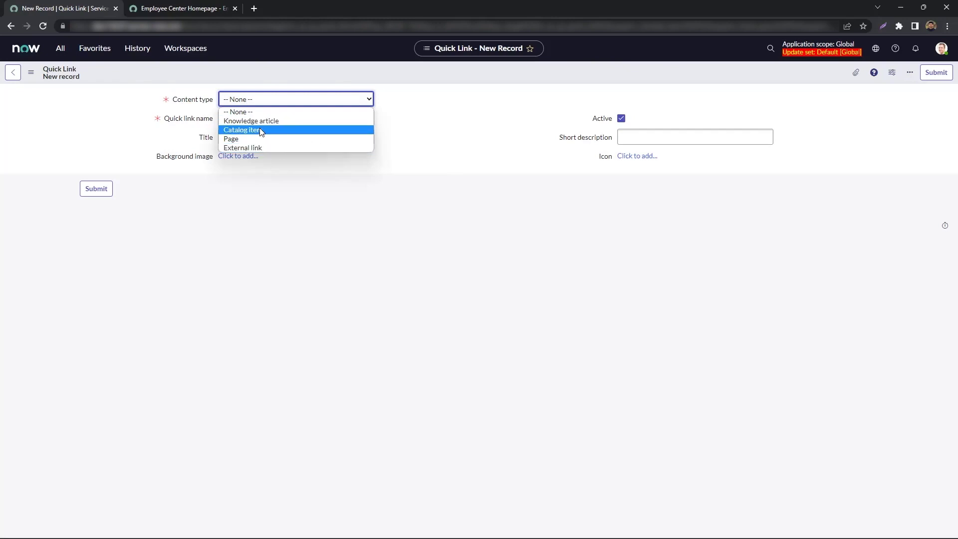
left_click(259, 130)
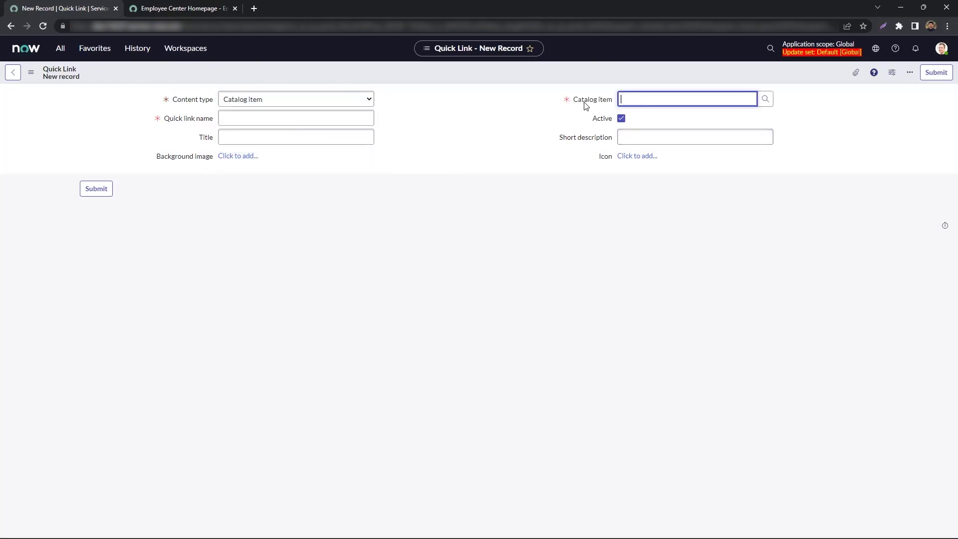
type("create")
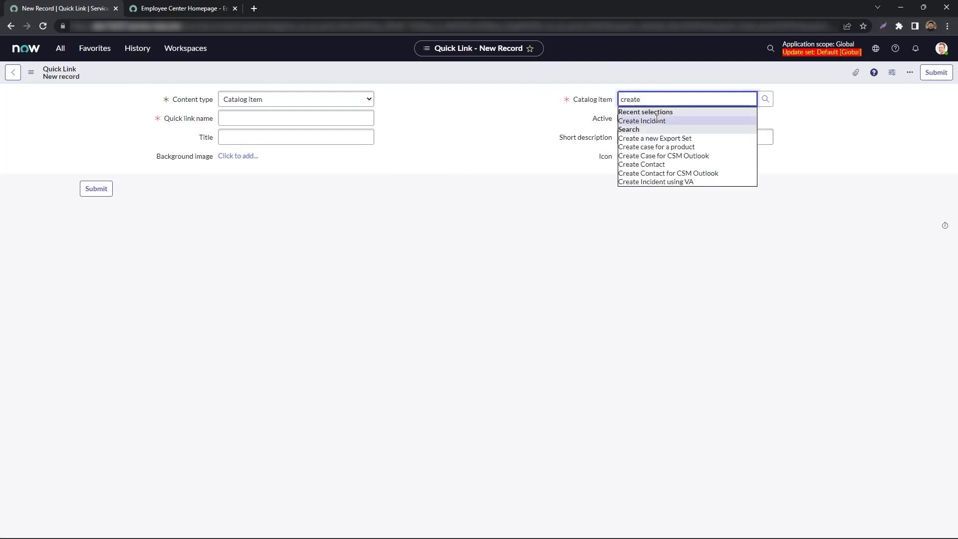
left_click(658, 121)
Name the quick link 'Create Incident', copy that into Title, and save the record
left_click(271, 118)
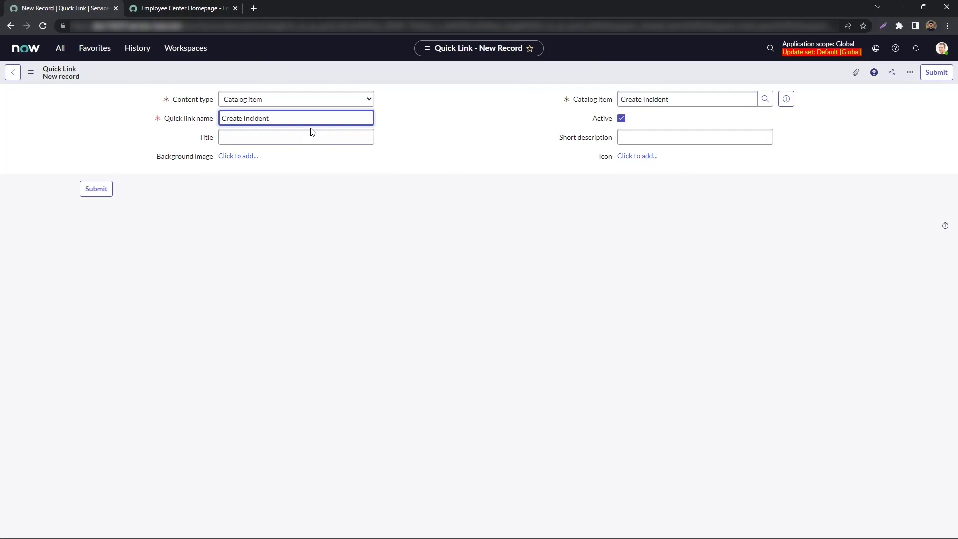
triple_click(273, 122)
key("ctrl+c")
key("Tab")
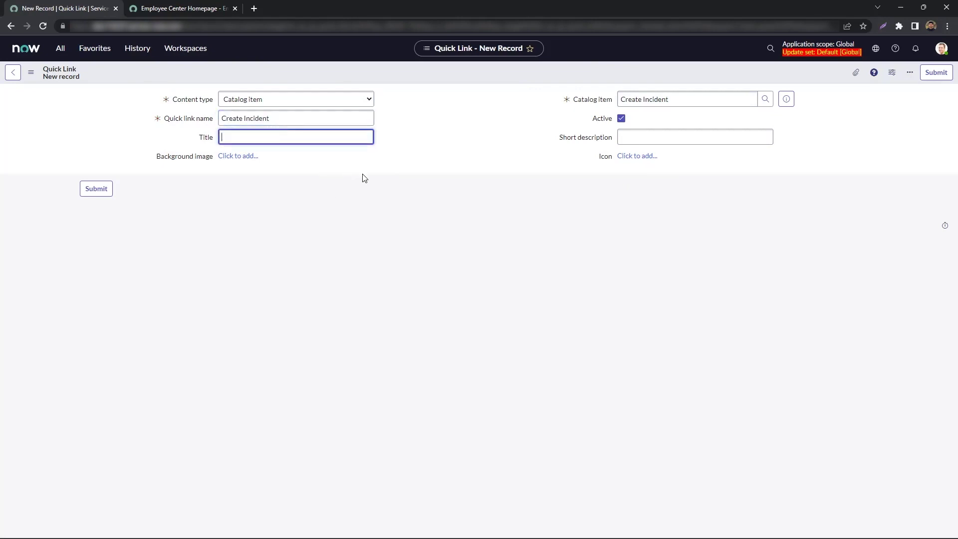
key("ctrl+v")
left_click(374, 179)
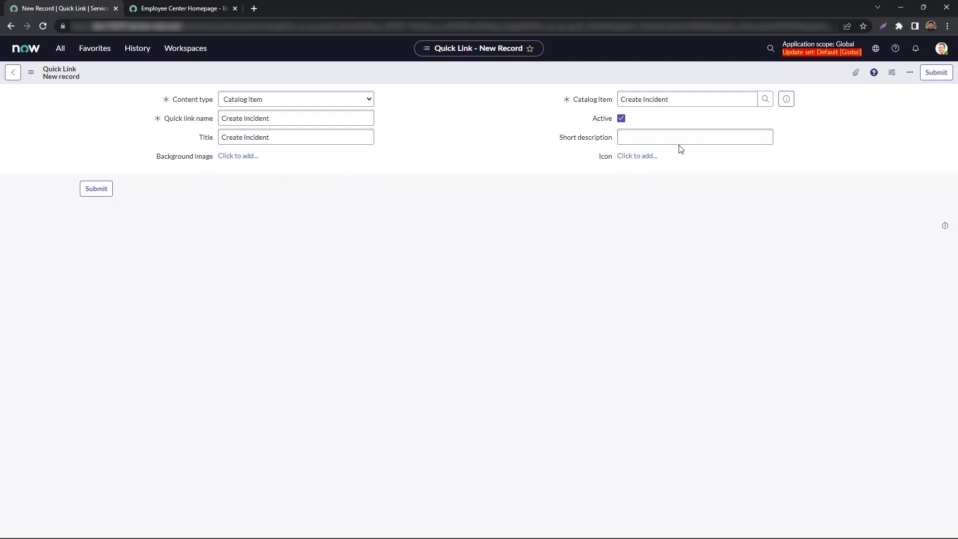
right_click(433, 73)
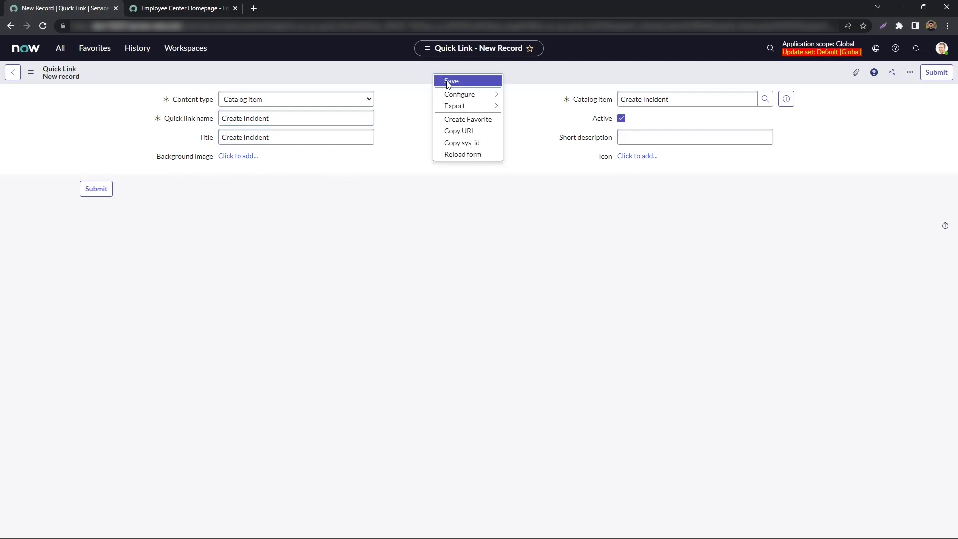
left_click(472, 87)
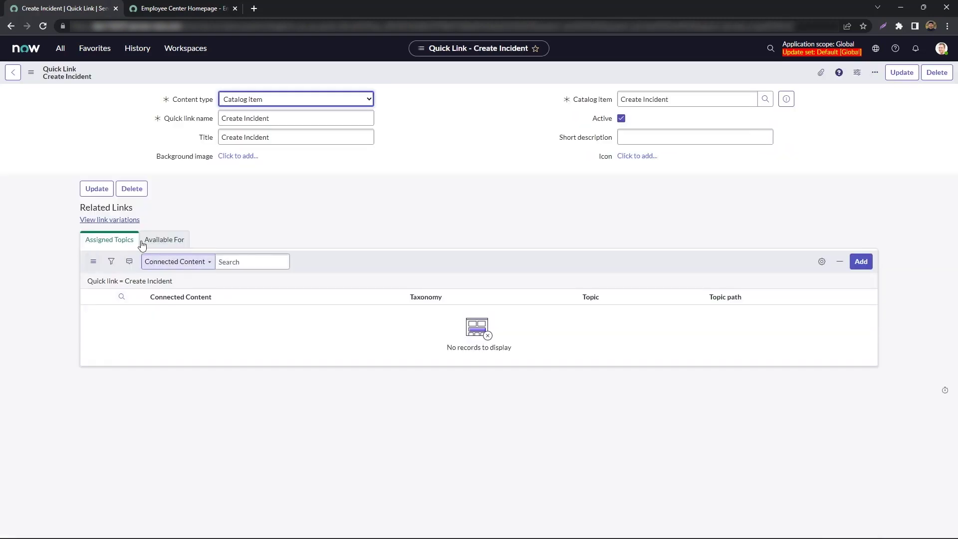
Add the Employee taxonomy's IT topic to the quick link's Assigned Topics
left_click(110, 241)
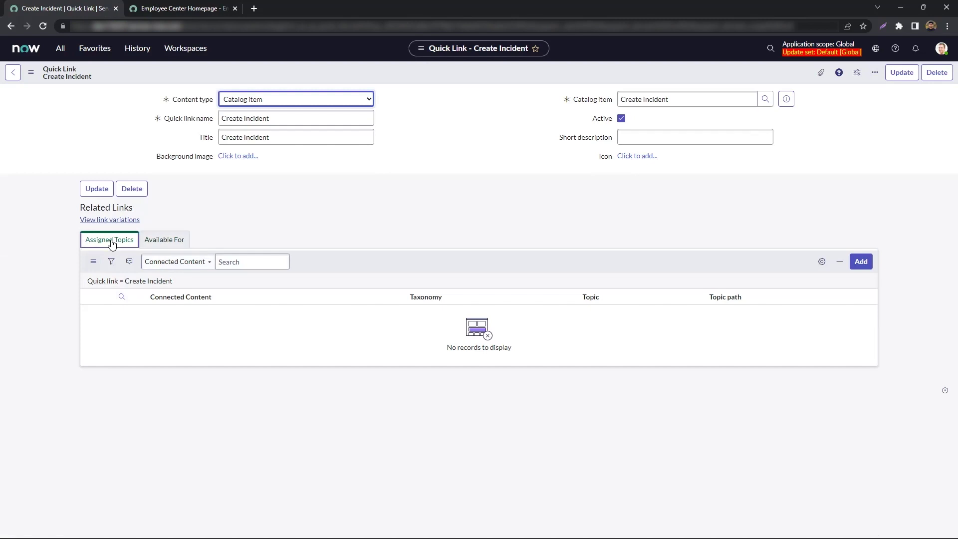
left_click(273, 243)
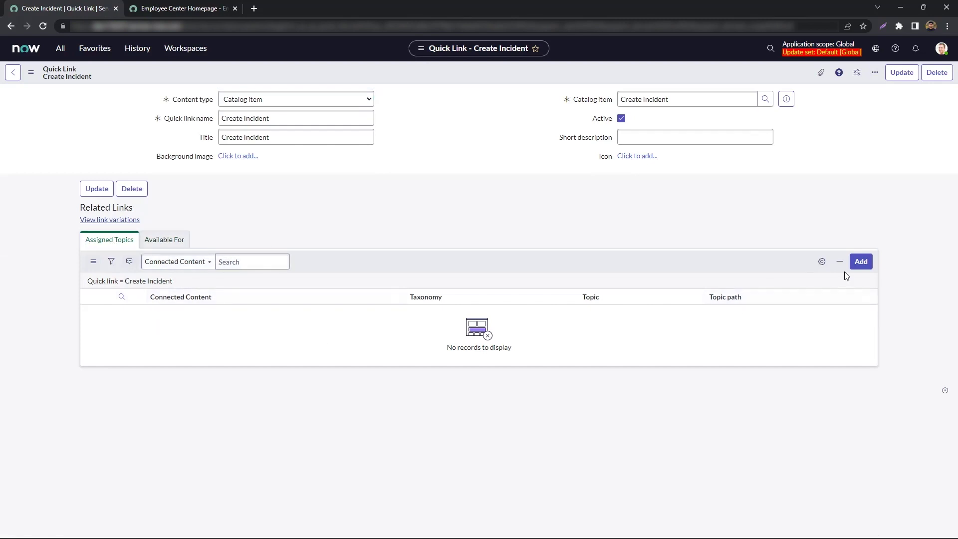
left_click(860, 263)
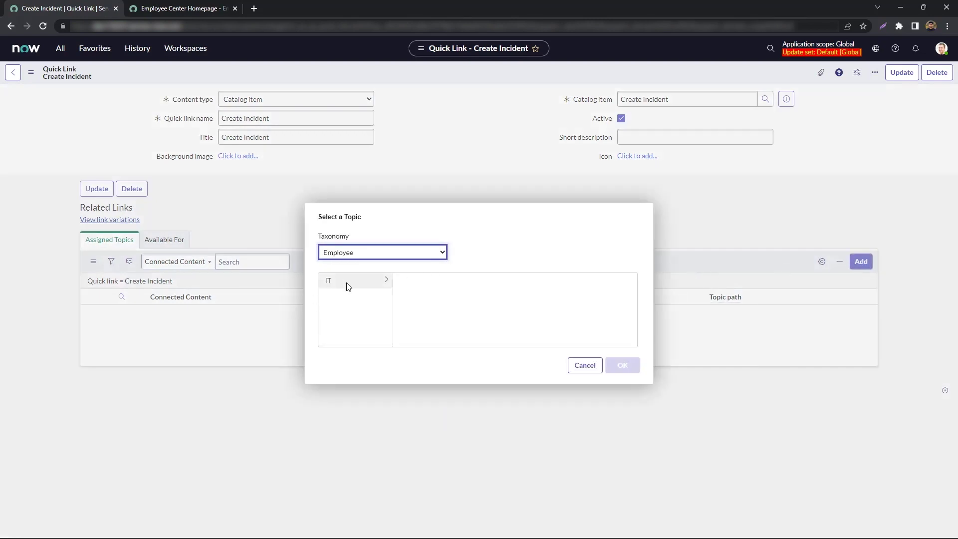
left_click(346, 282)
scroll(456, 328, "down", 1)
scroll(457, 328, "up", 1)
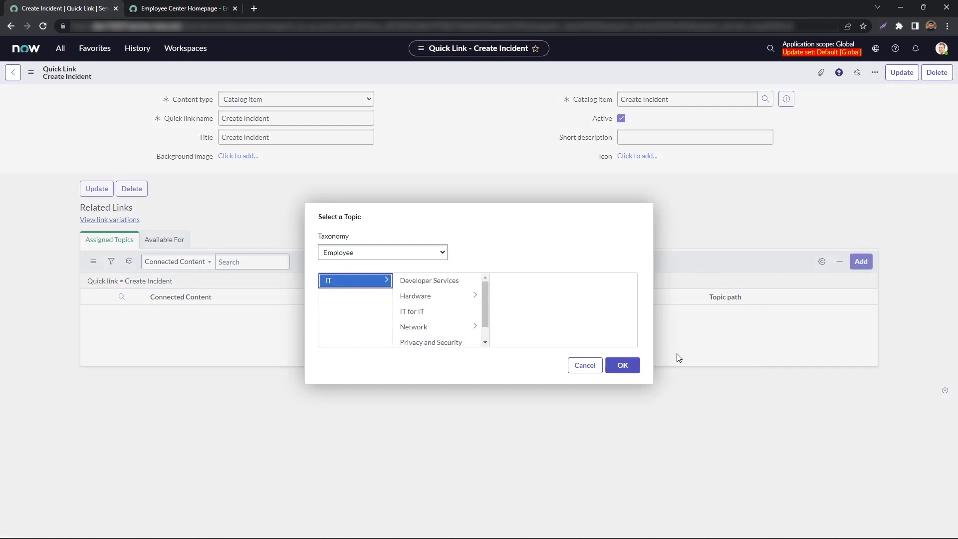
left_click(621, 367)
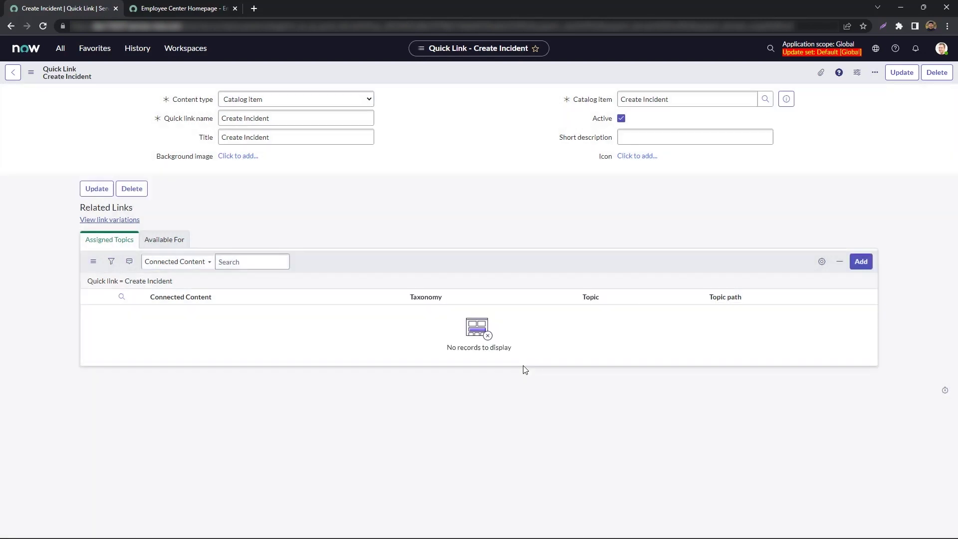
Save the quick link with its topic and return to the Employee Center homepage
right_click(472, 72)
left_click(480, 77)
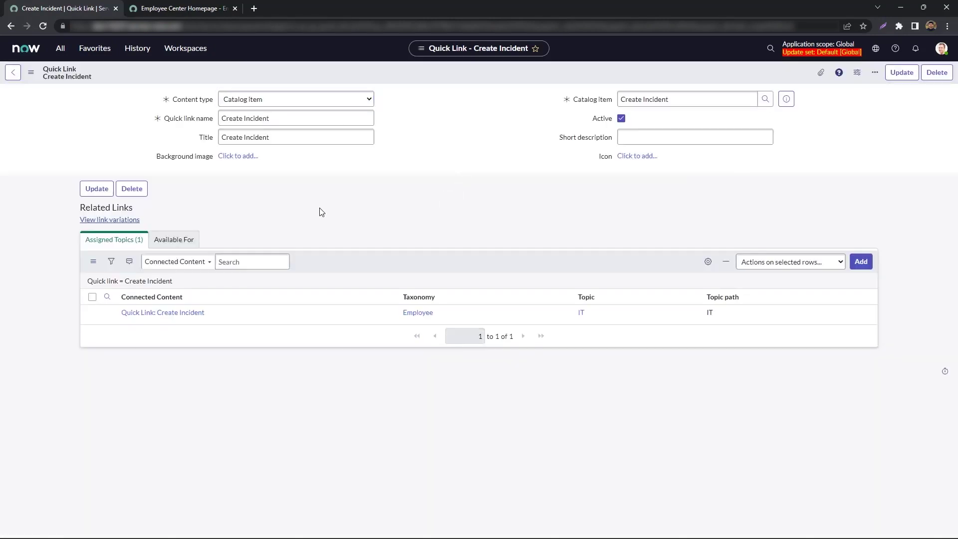
left_click(188, 5)
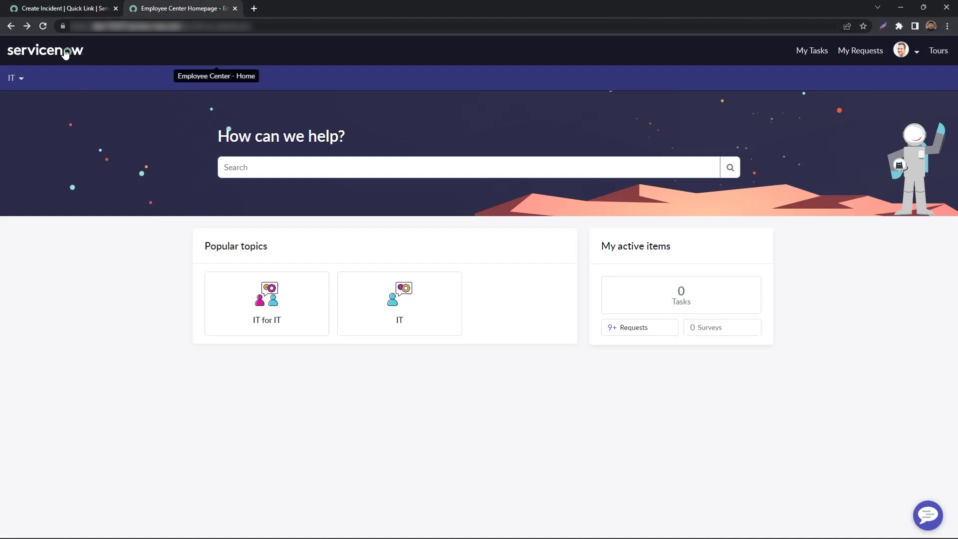
Reload the homepage and check Create Incident under the IT topic's Quick links opens its form
left_click(43, 28)
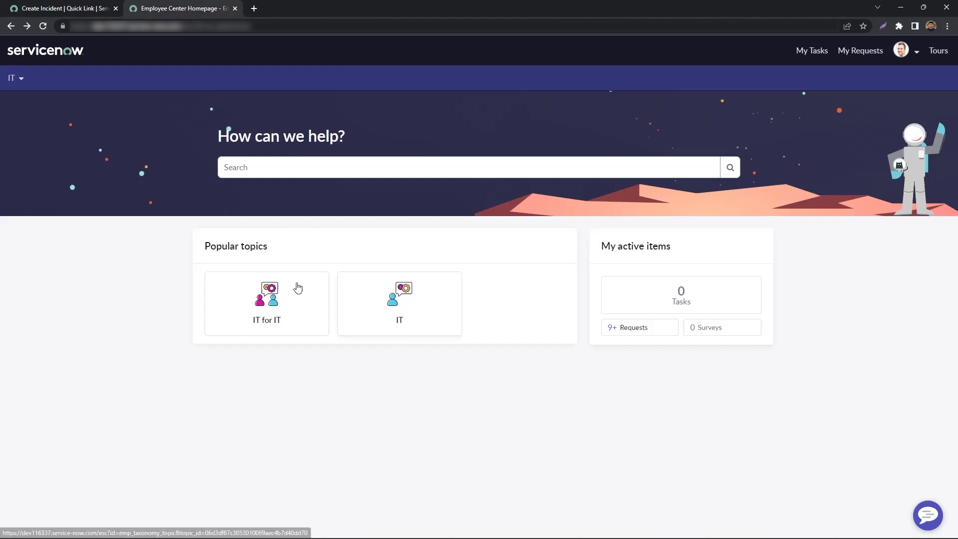
left_click(408, 311)
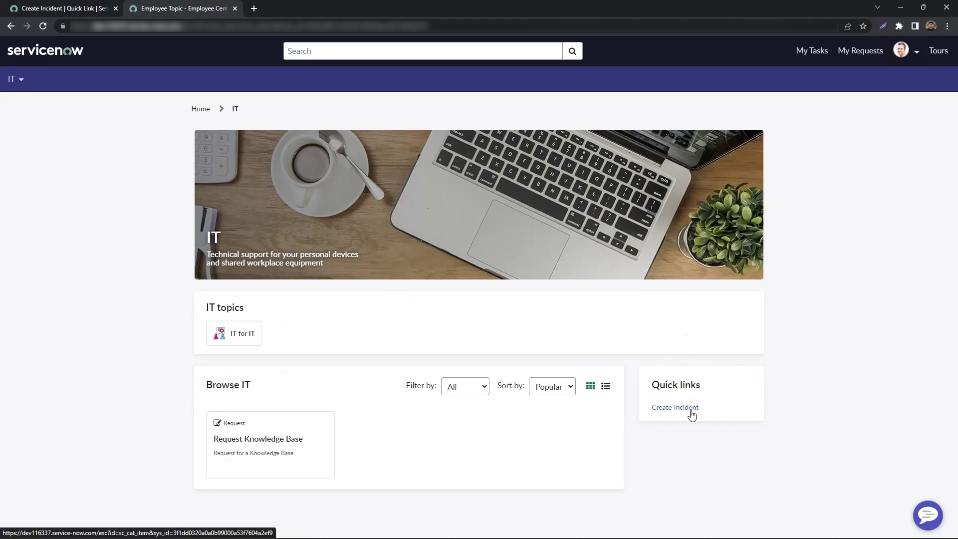
left_click(672, 407)
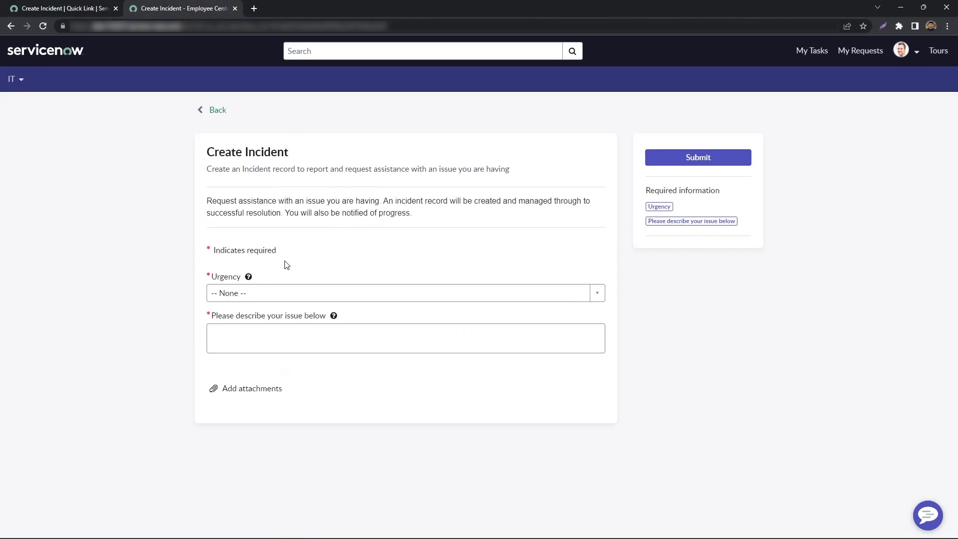
left_click(78, 61)
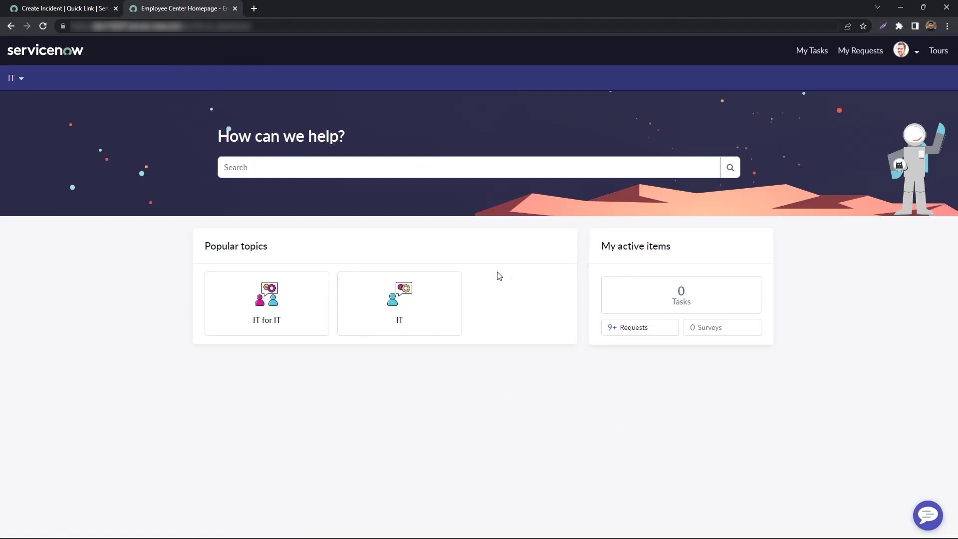
Open the Employee Center Homepage in Page Designer and edit the Quick Links widget options
right_click(513, 292, "ctrl")
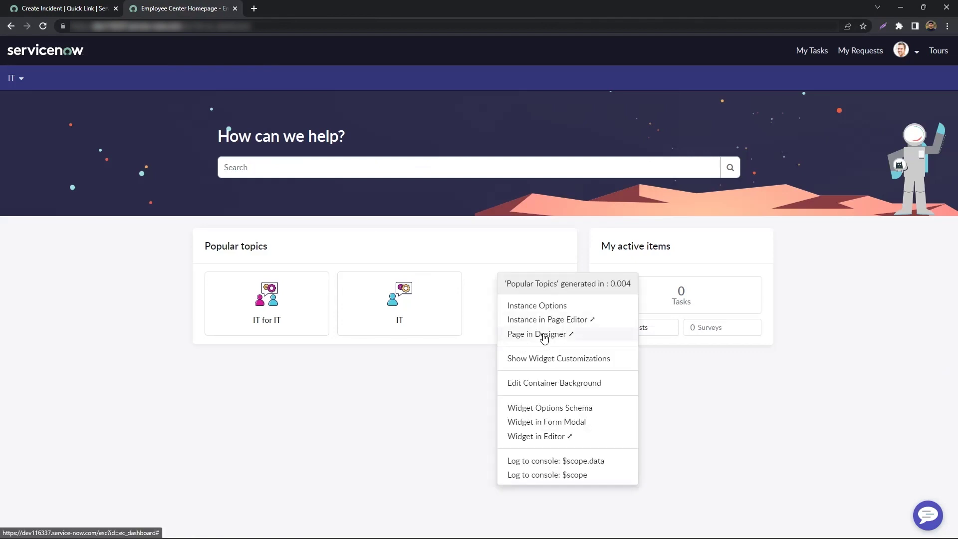
left_click(545, 335)
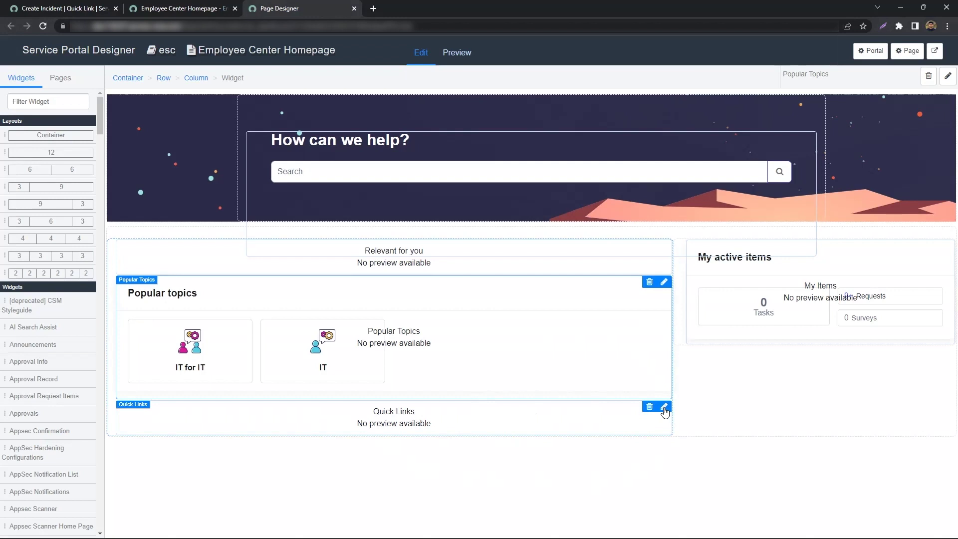
left_click(665, 408)
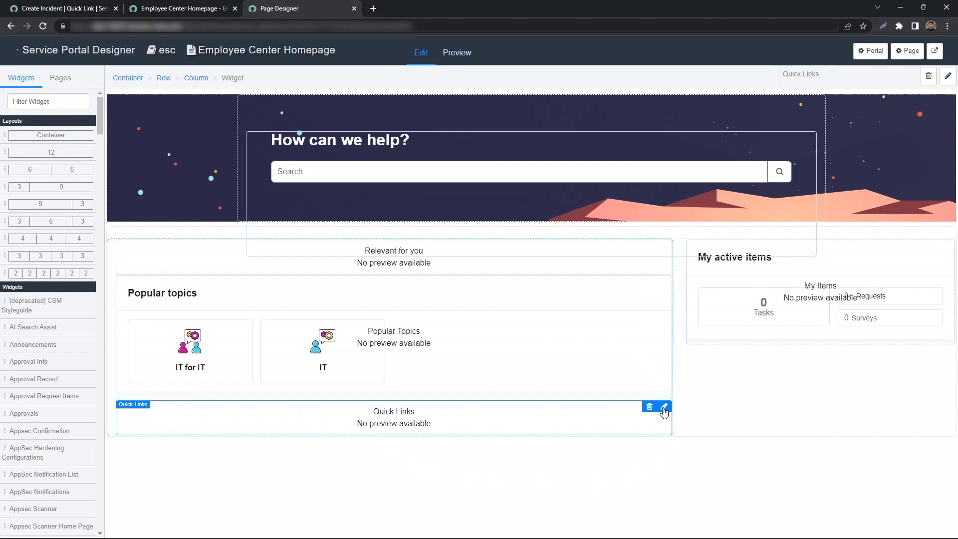
left_click(664, 408)
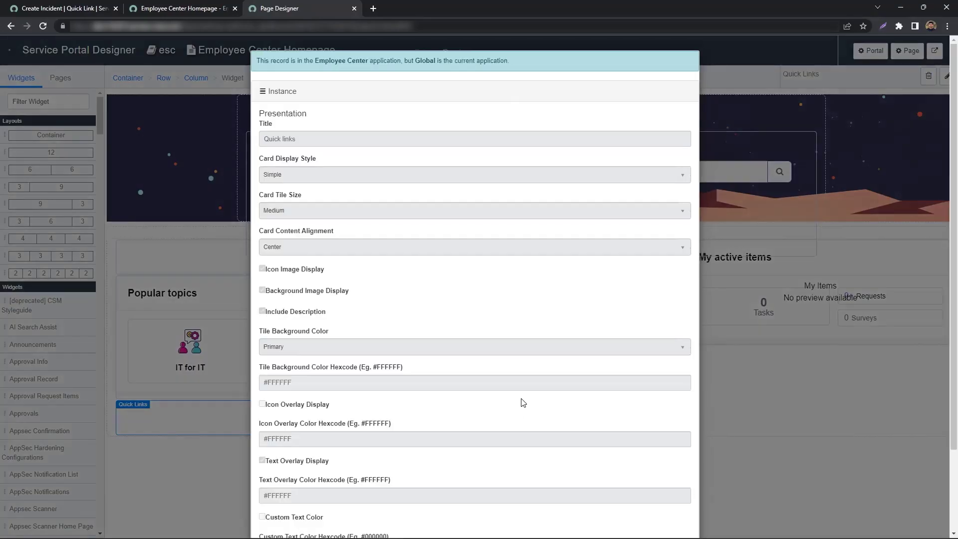
left_click_drag(264, 61, 321, 66)
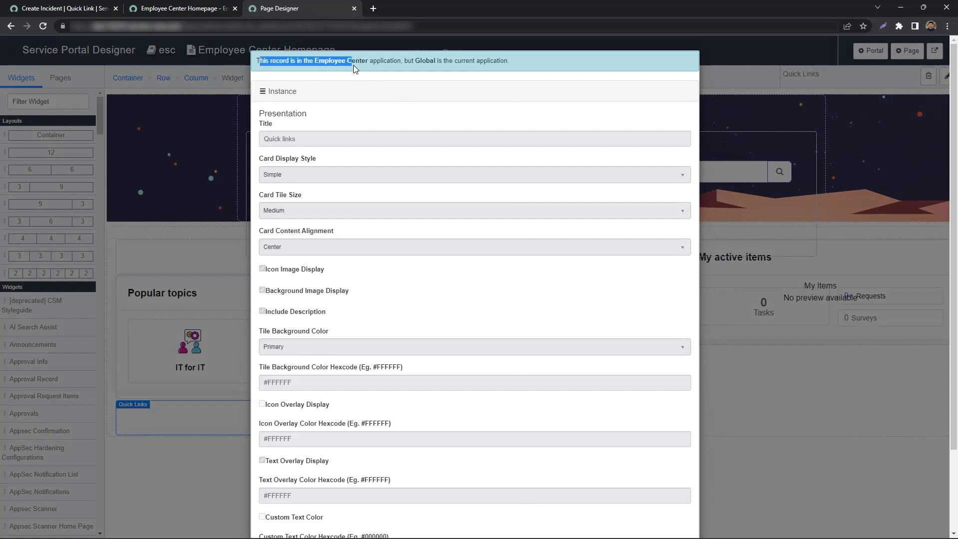
left_click(399, 96)
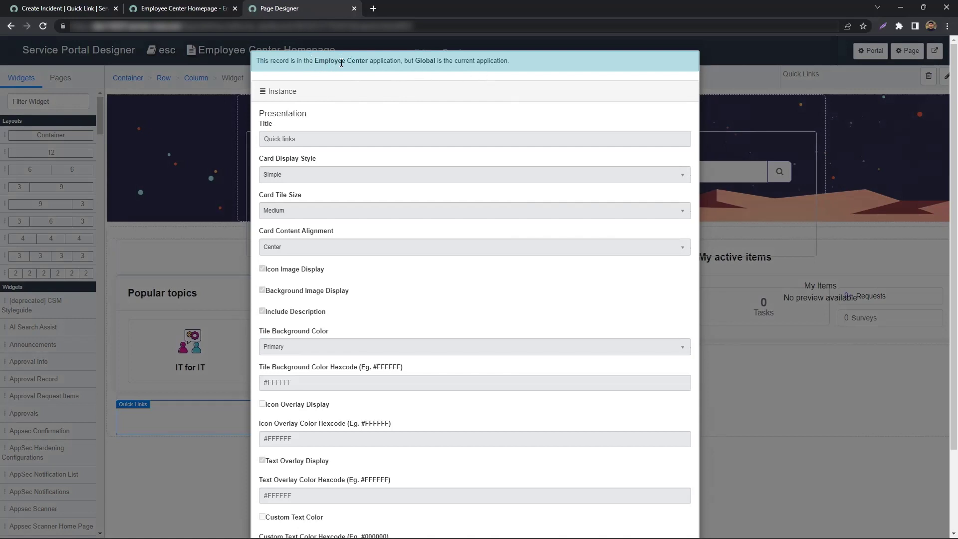
left_click_drag(330, 63, 370, 63)
left_click(380, 89)
left_click(78, 7)
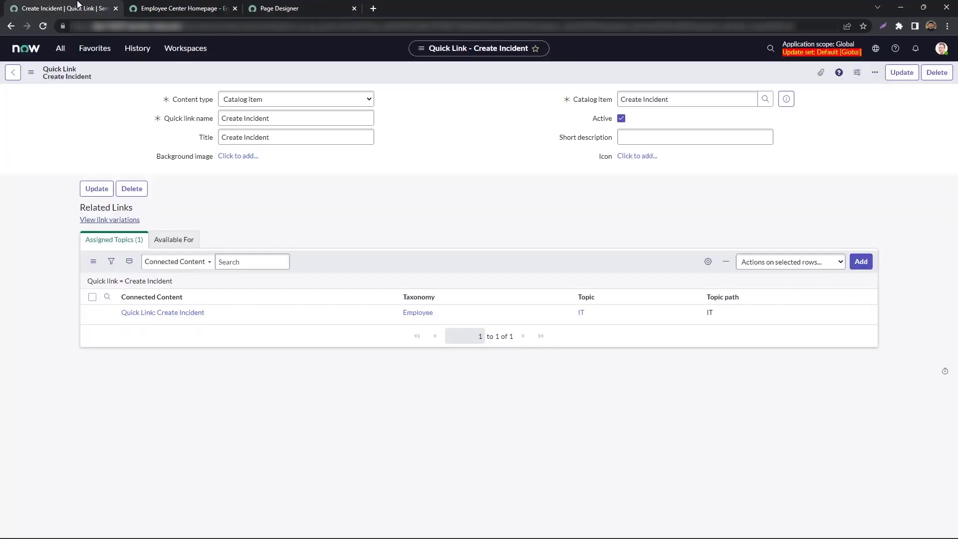
Switch the application scope to Employee Center by filtering the scope list for 'emp'
left_click(877, 50)
left_click(843, 79)
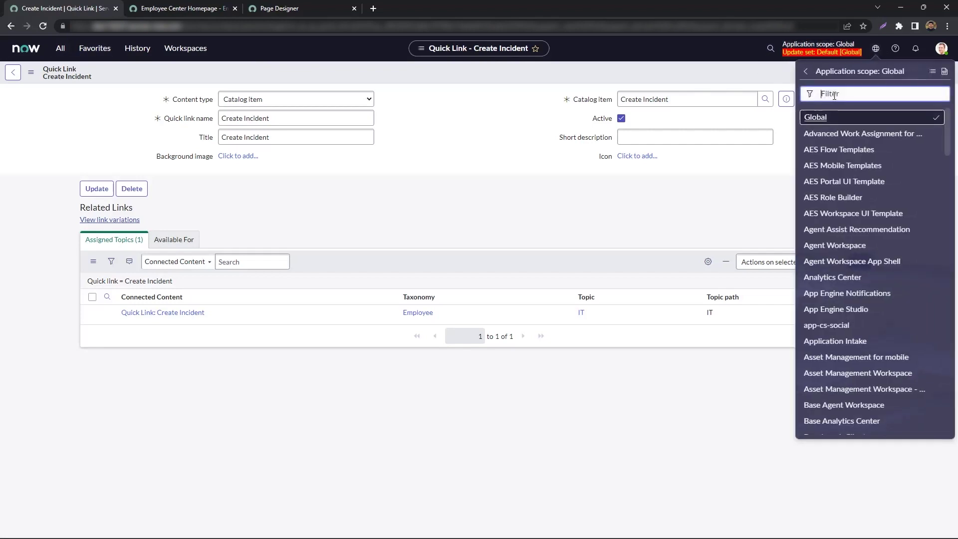
type("emp")
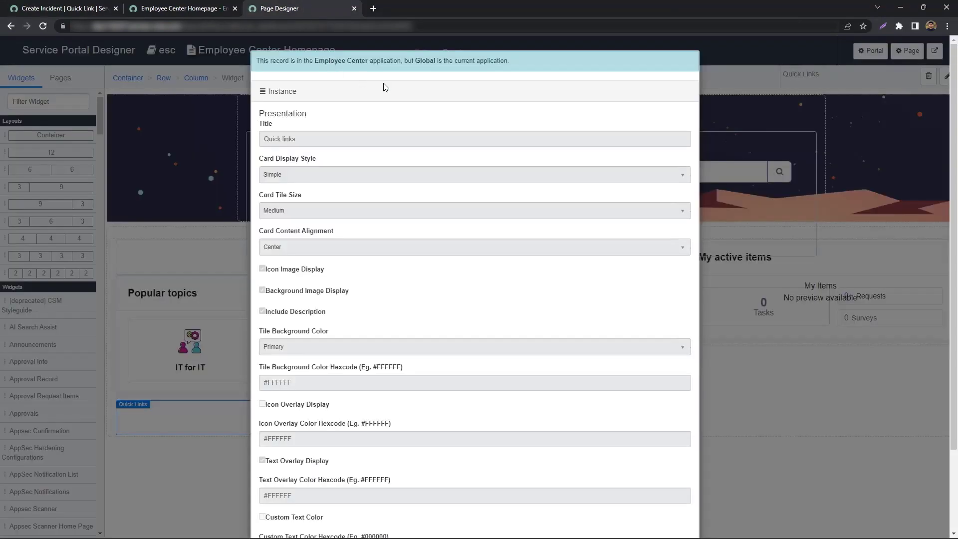
Add Create Incident to the Quick Links widget's selected links and save the instance options
left_click(43, 25)
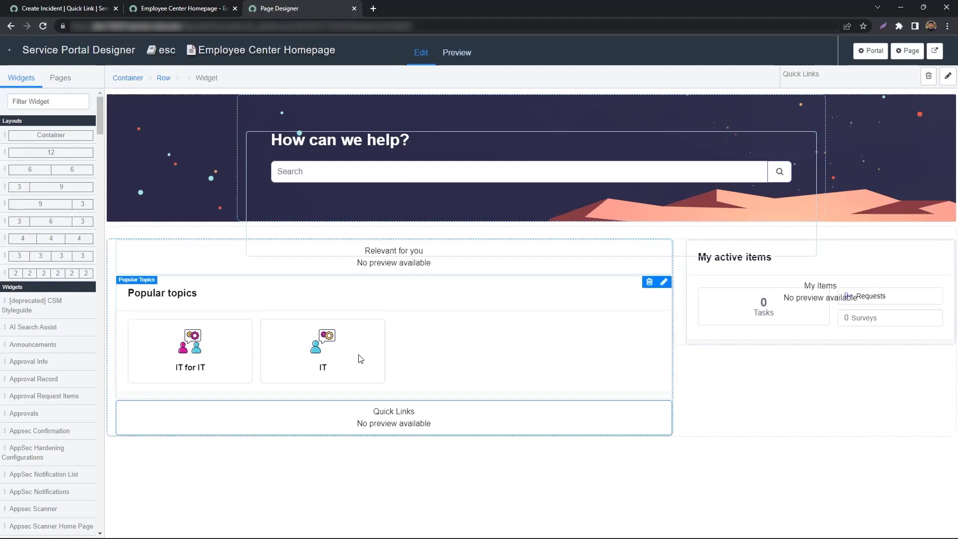
left_click(665, 407)
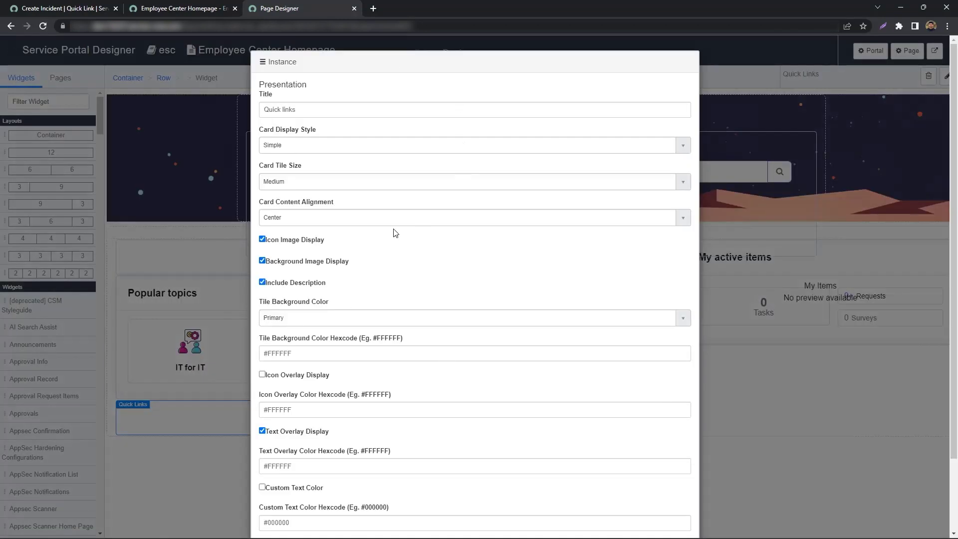
scroll(516, 278, "down", 1)
scroll(251, 460, "down", 2)
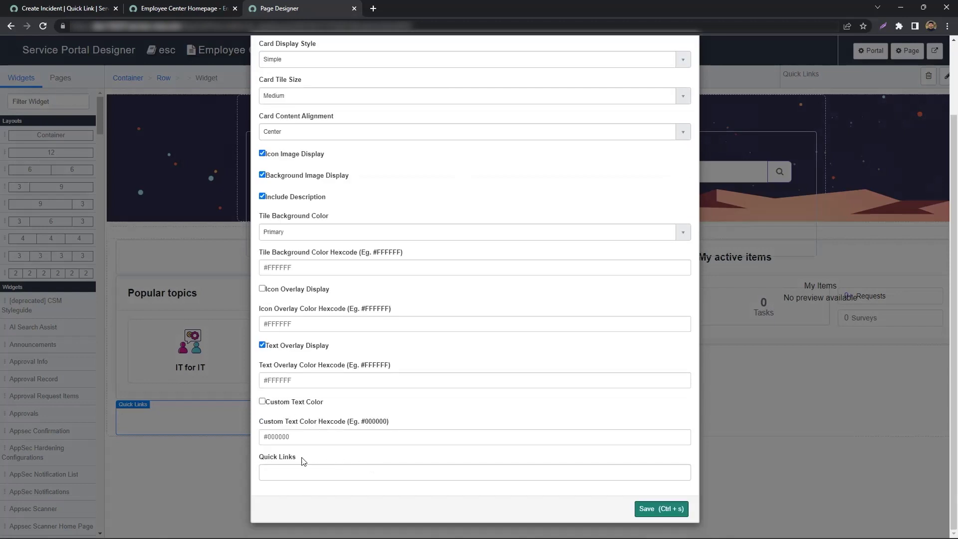
left_click(332, 475)
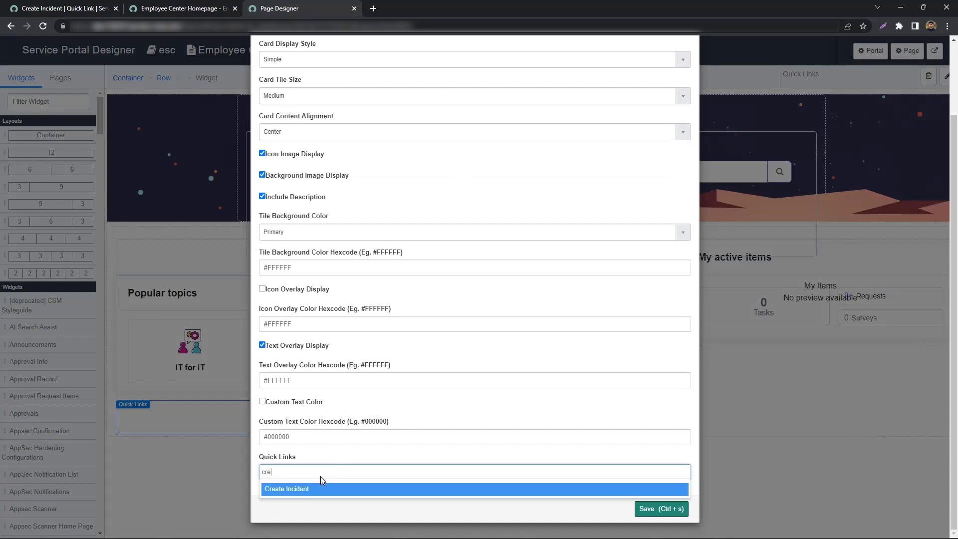
left_click(306, 493)
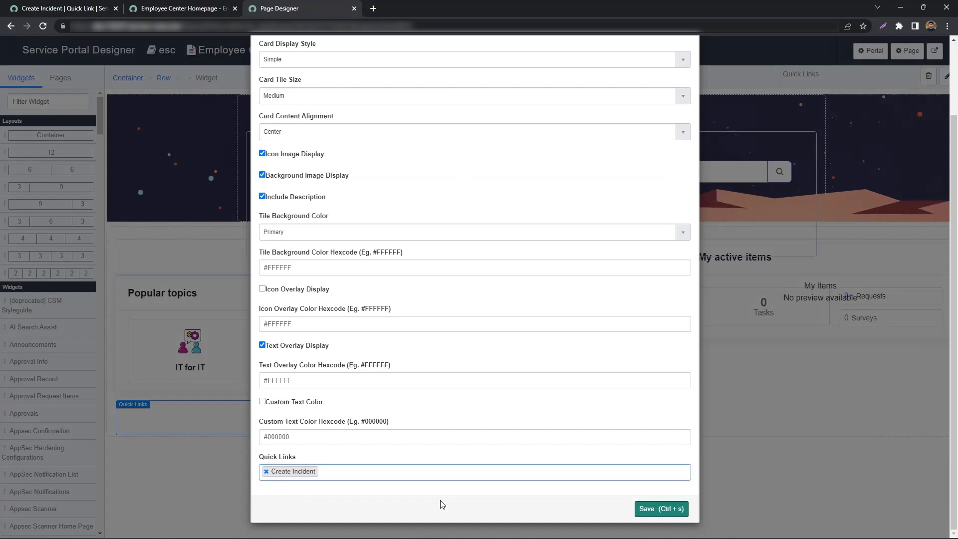
left_click(465, 494)
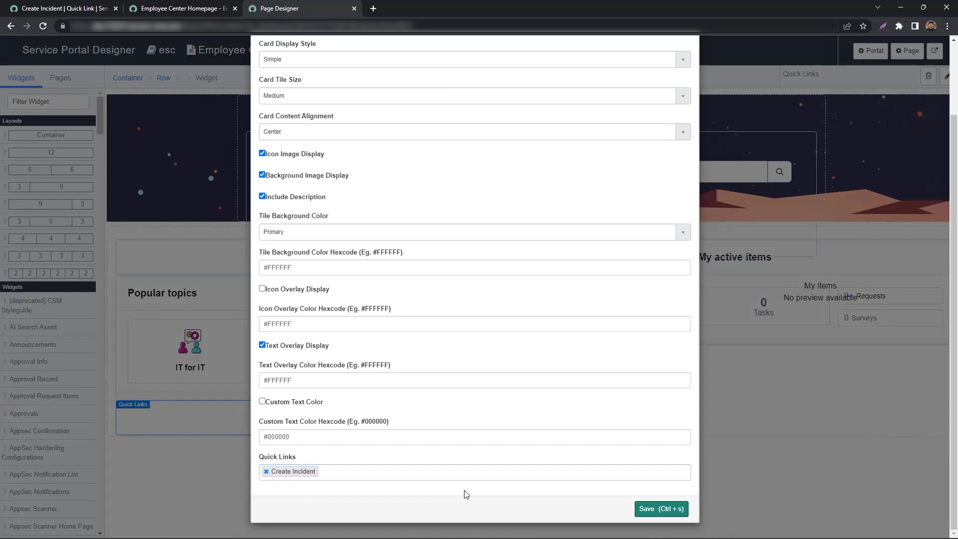
left_click(651, 509)
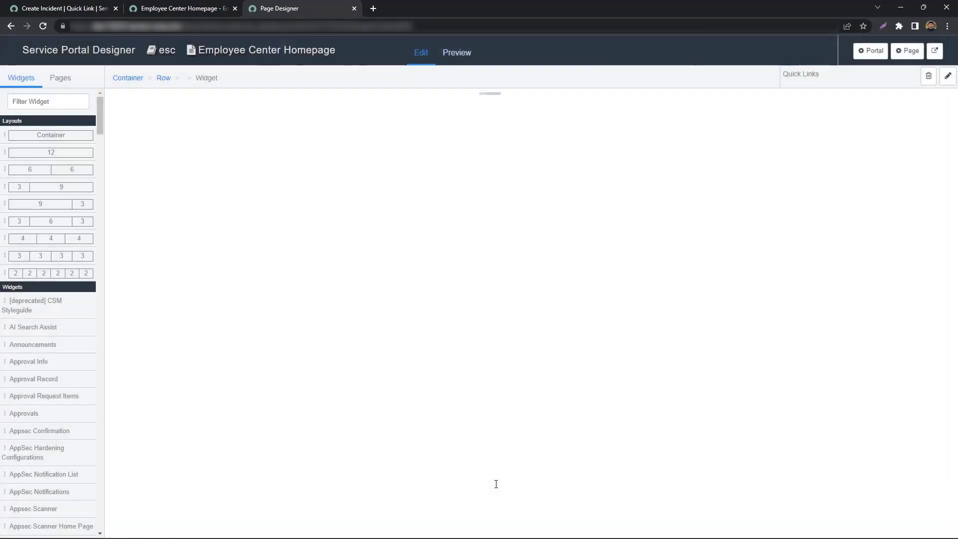
left_click(150, 9)
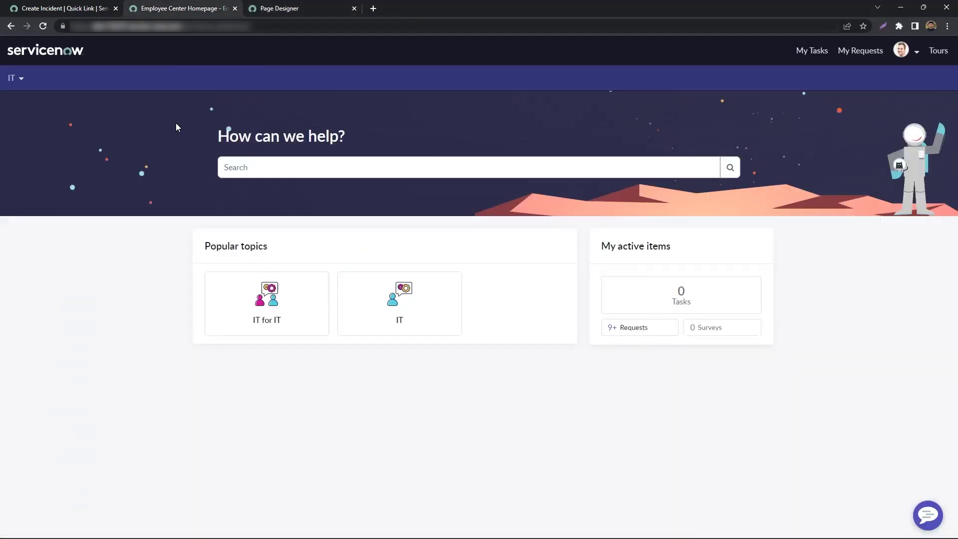
Reload the homepage so the Quick links section lists Create Incident
left_click(44, 27)
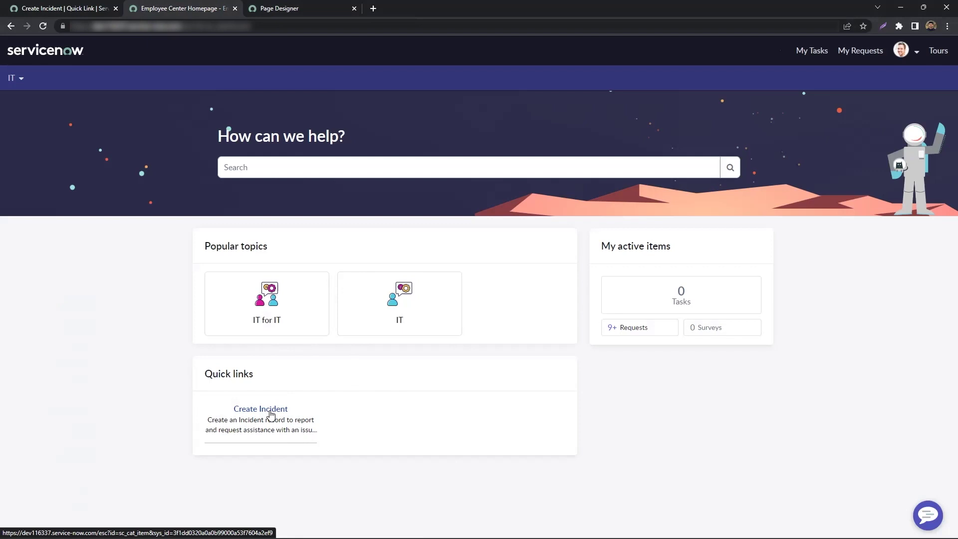
right_click(314, 409, "ctrl")
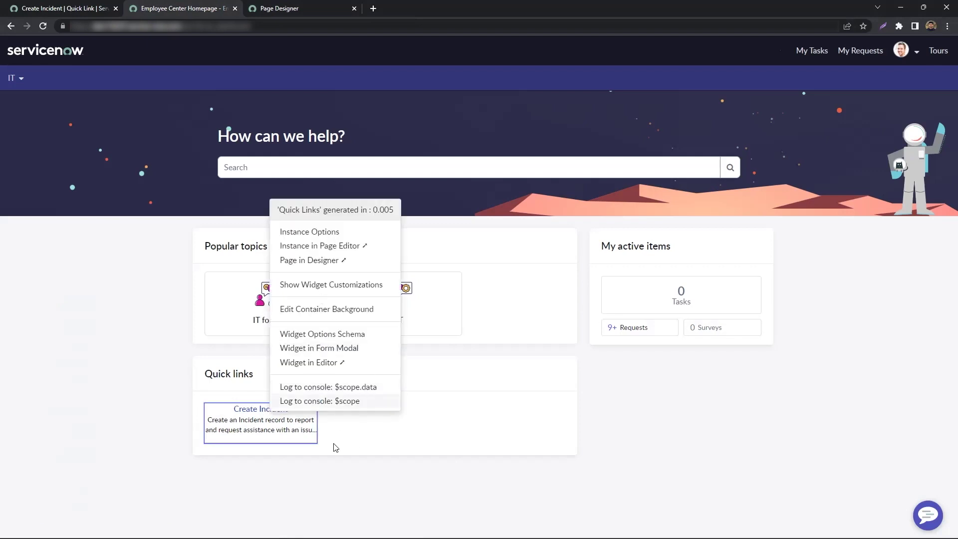
Set the Quick links widget's Card Display Style to Thumbnail and save the instance options
key("Escape")
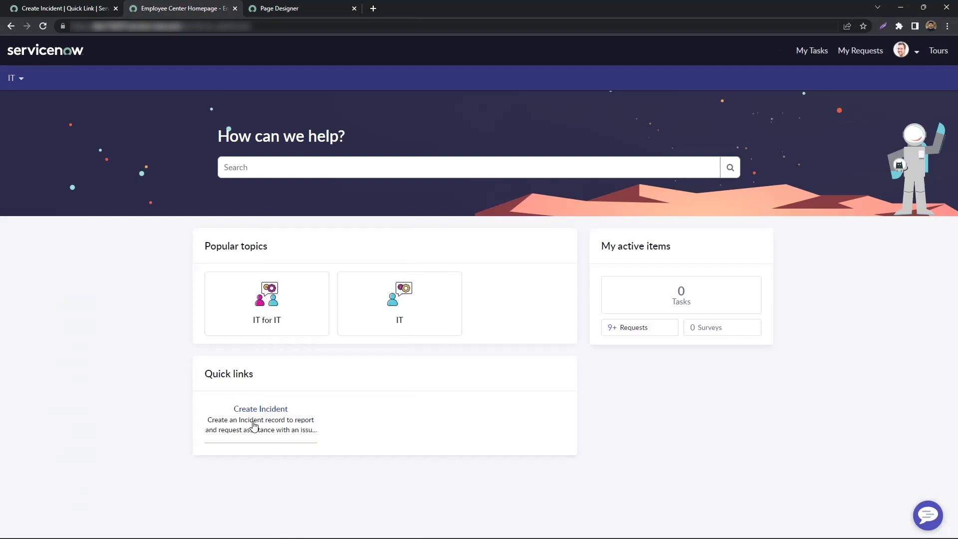
right_click(258, 419, "ctrl")
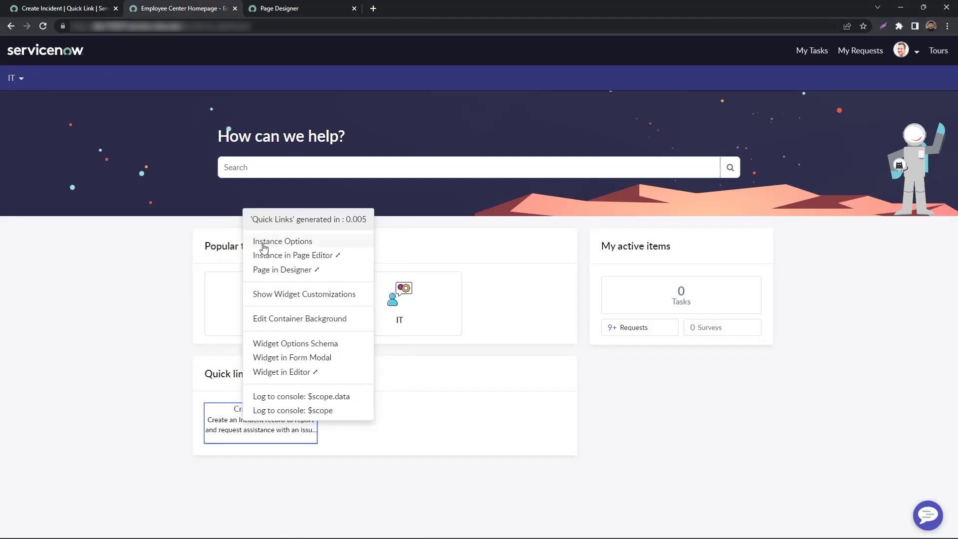
left_click(296, 243)
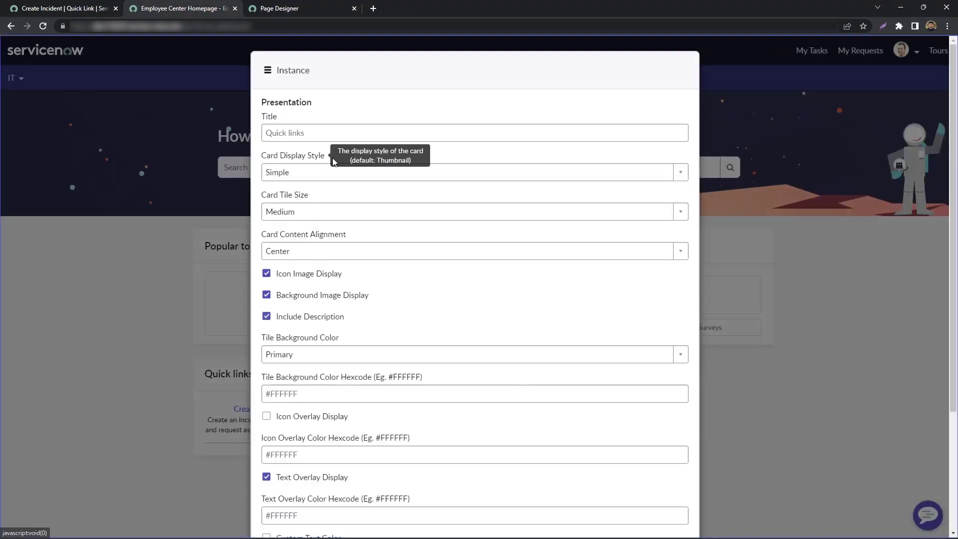
left_click(286, 177)
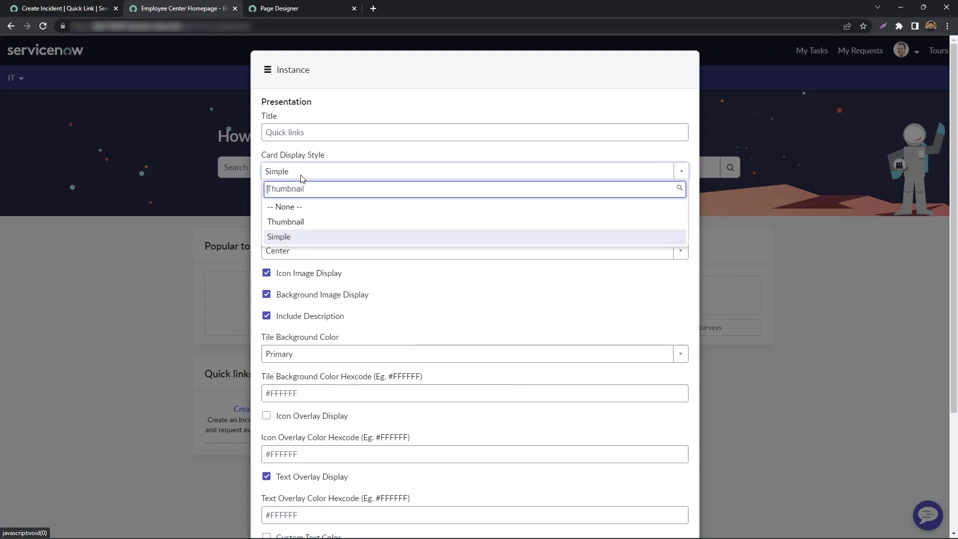
left_click(287, 225)
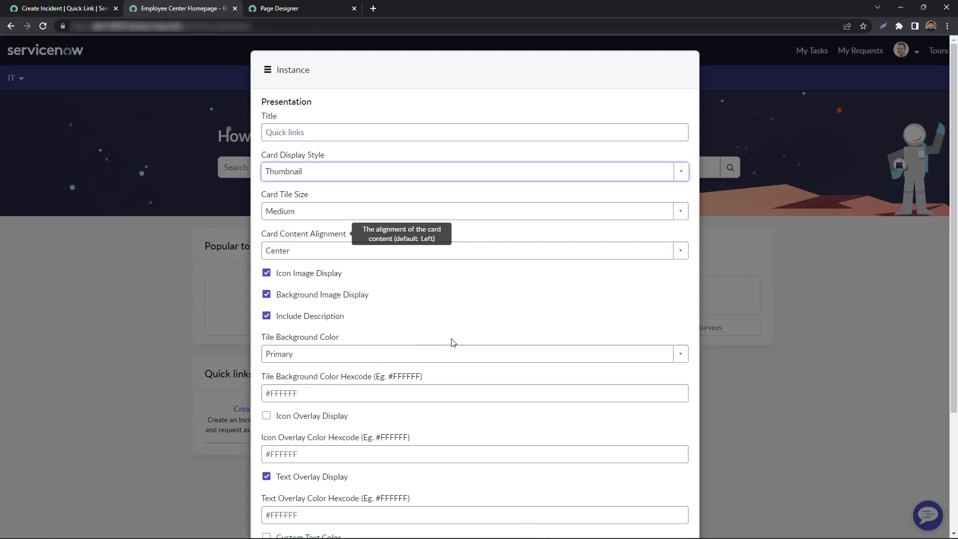
scroll(417, 319, "down", 2)
scroll(408, 323, "down", 1)
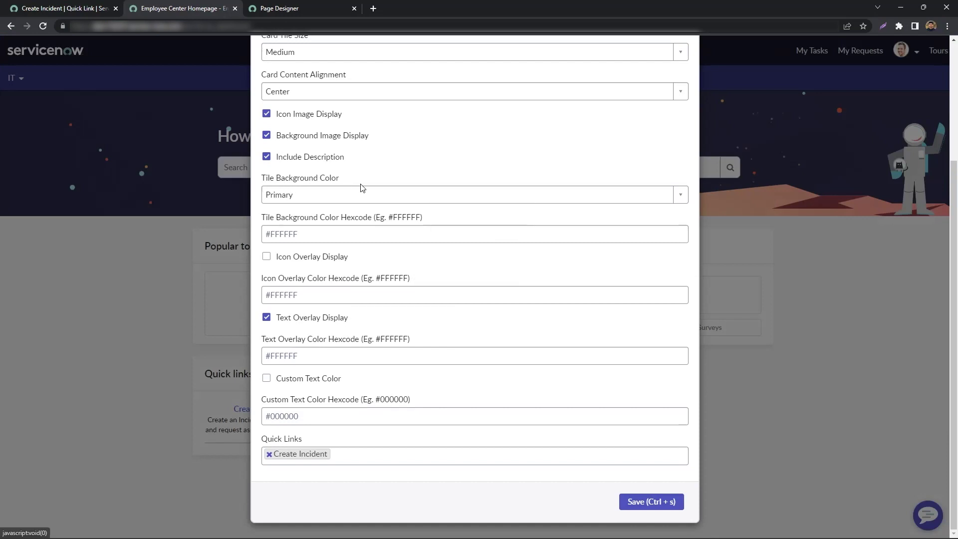
mouse_move(303, 186)
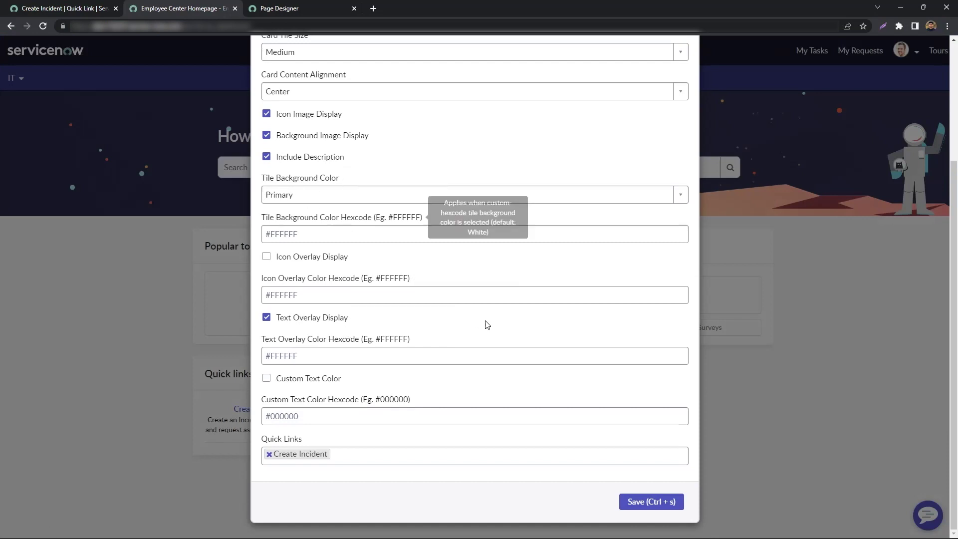
mouse_move(275, 300)
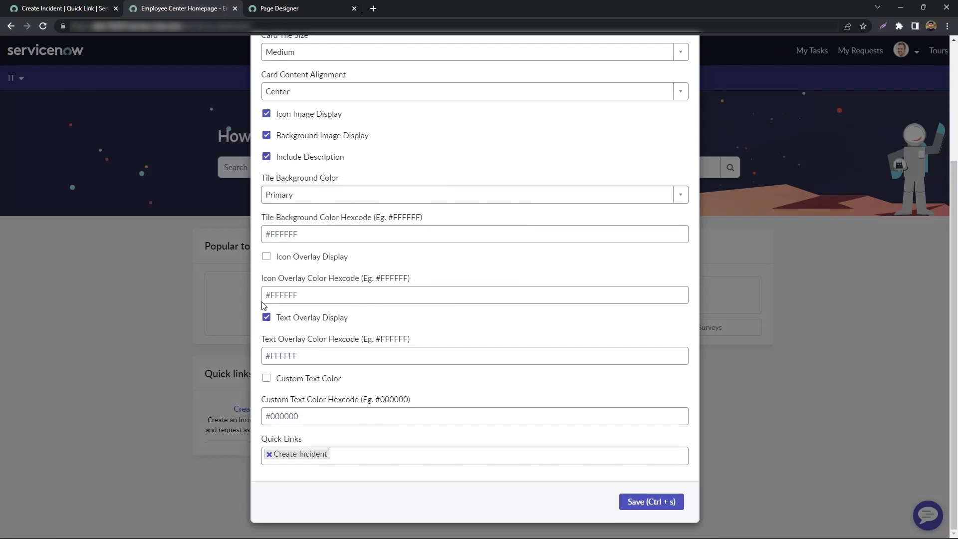
left_click(655, 504)
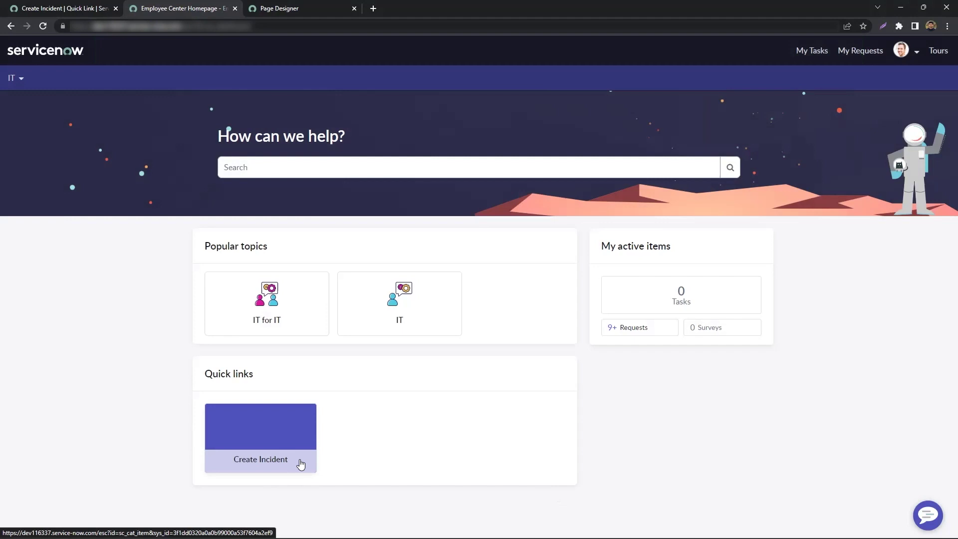
Switch between the Create Incident quick link record and the Employee Center homepage to confirm its thumbnail tile under Quick links
key("ctrl+1")
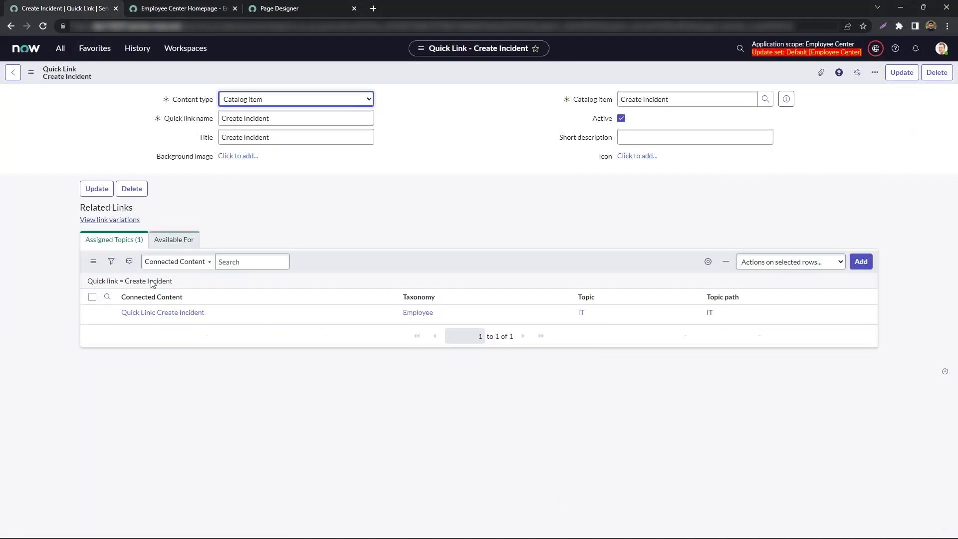
left_click(316, 232)
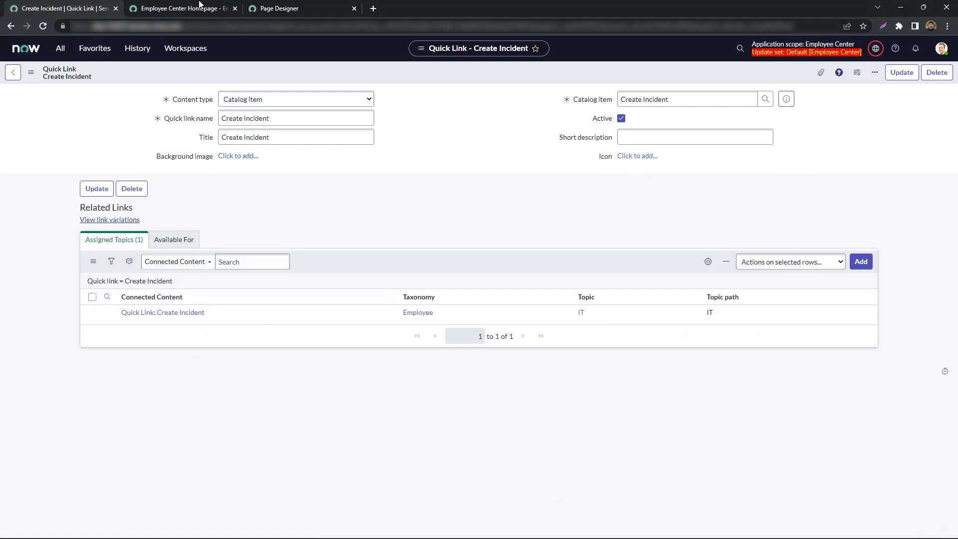
key("ctrl+2")
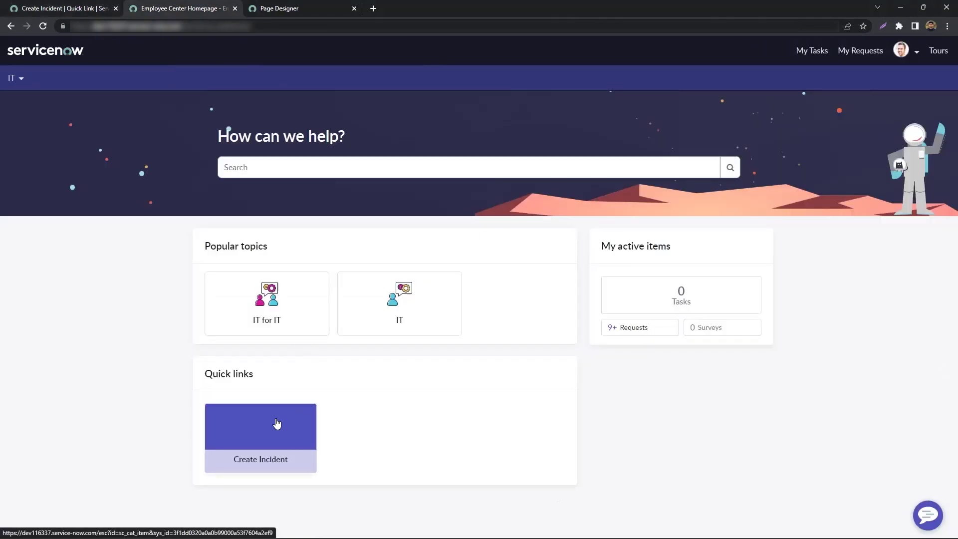
key("ctrl+1")
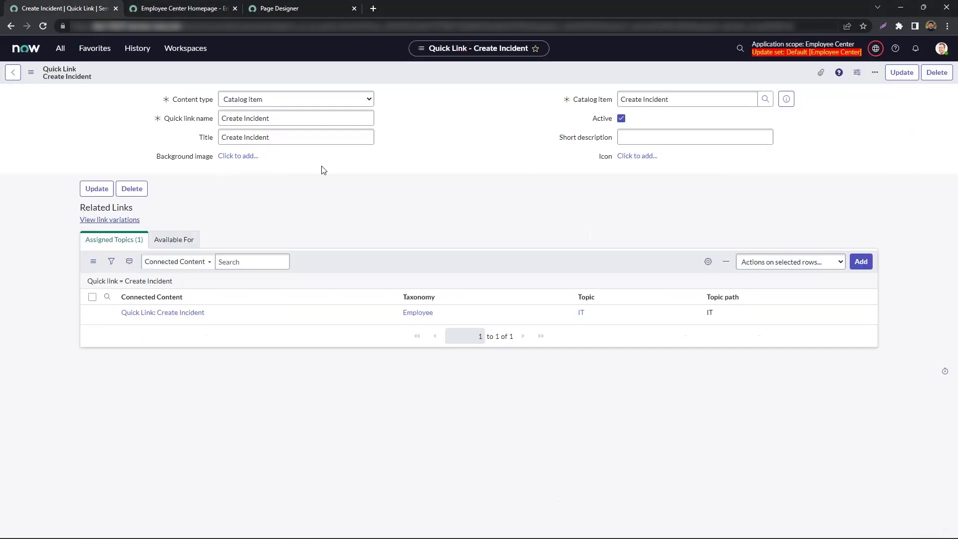
key("ctrl+2")
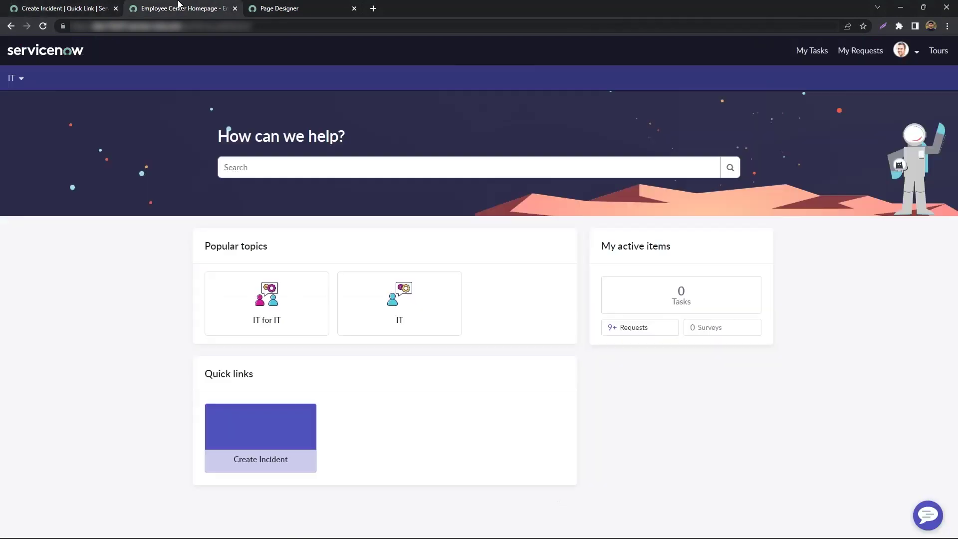